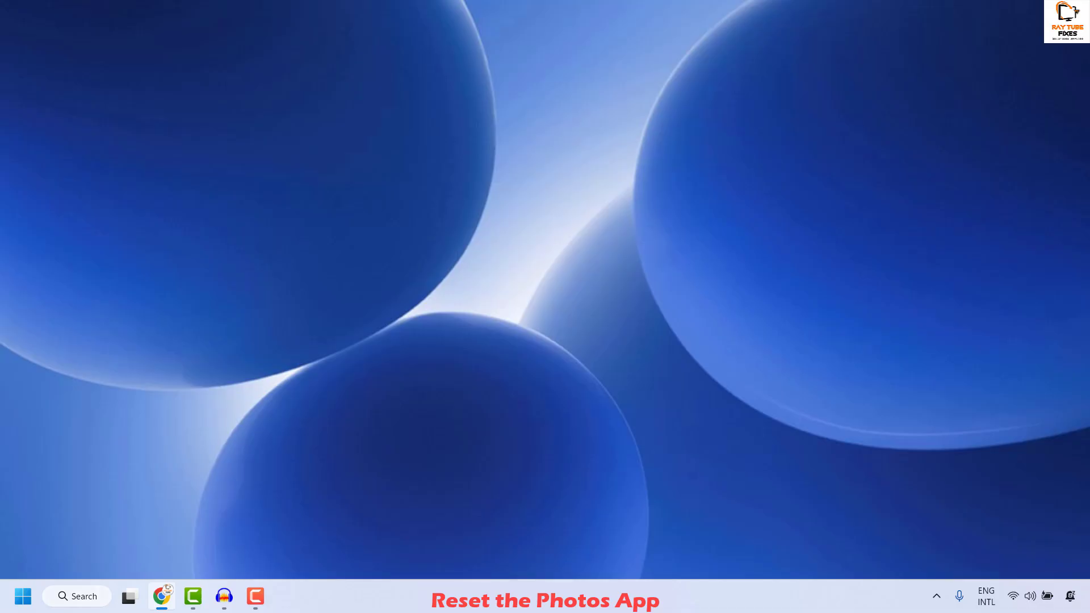
# Search Windows for PHOTOS and bring up the options menu for the Photos best match
pyautogui.click(82, 597)
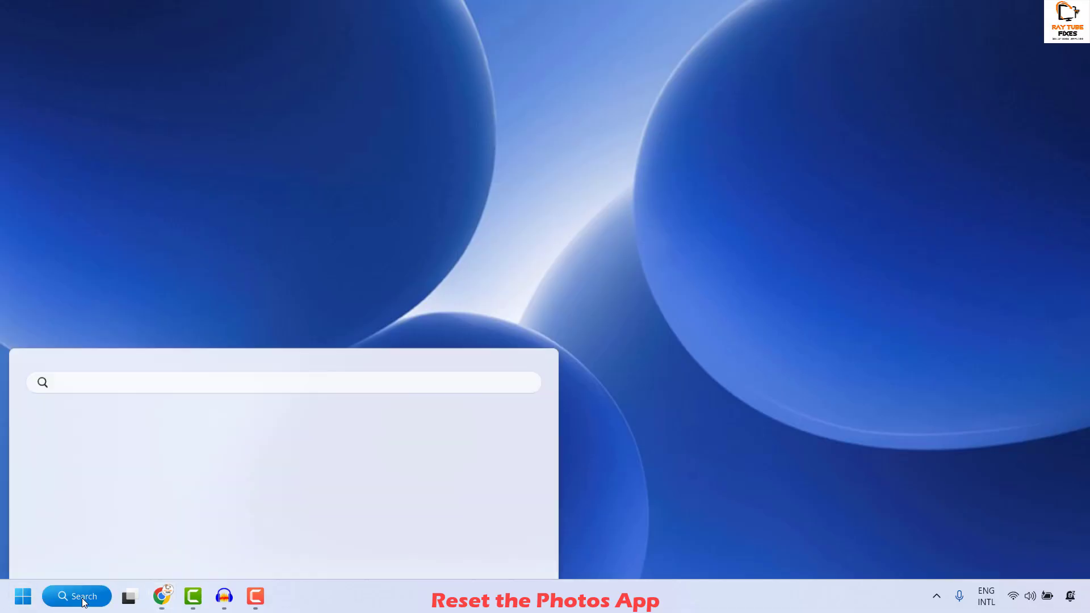
pyautogui.write('PHOTO A')
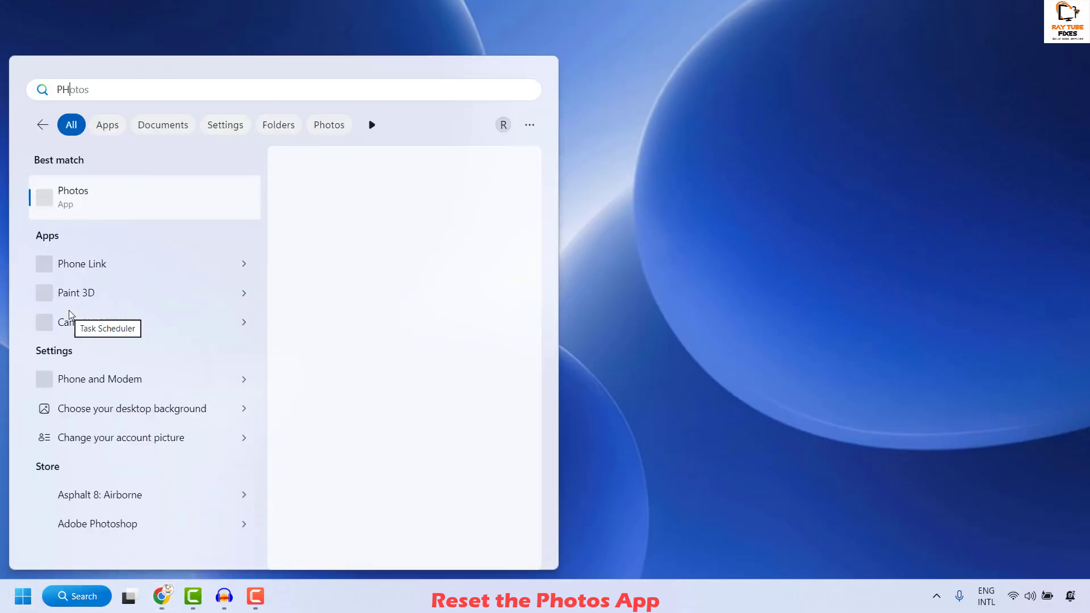
pyautogui.press('BackSpace')
pyautogui.press('BackSpace')
pyautogui.write('S')
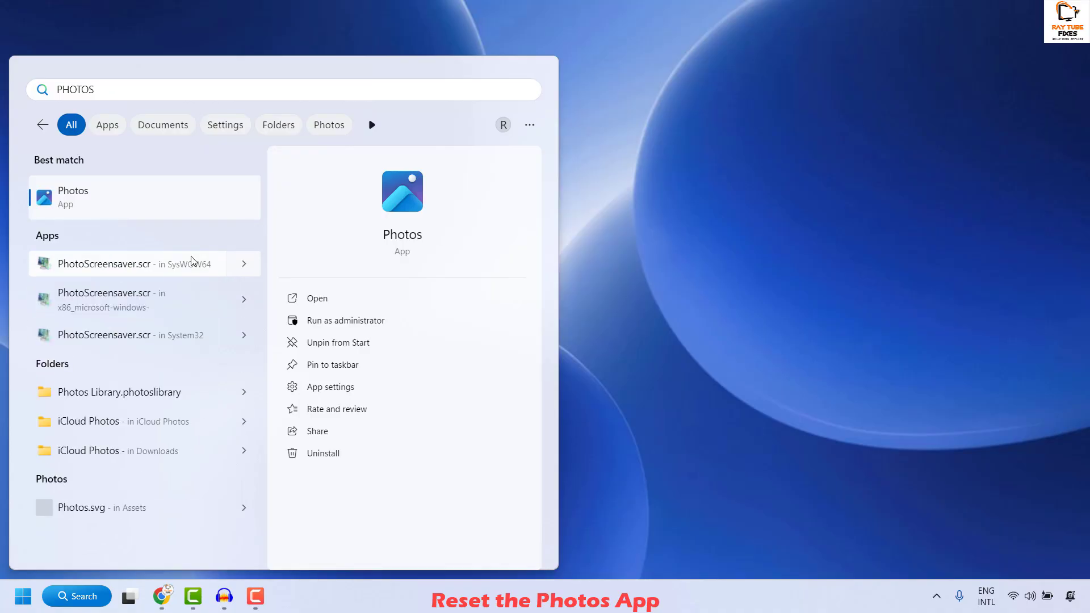
pyautogui.rightClick(114, 199)
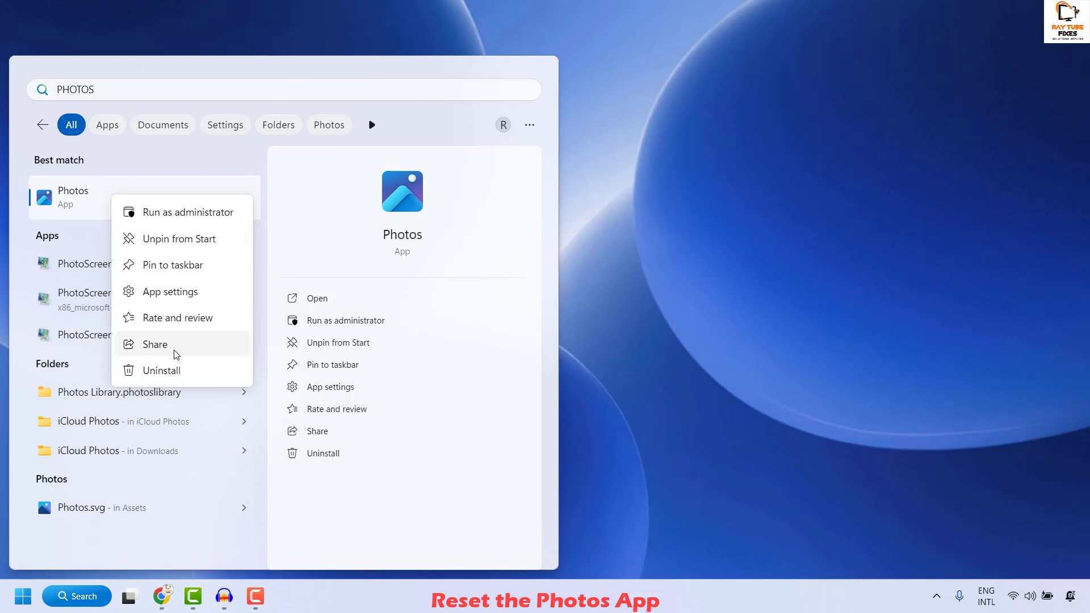
# Open the Photos app settings and terminate the app and its processes
pyautogui.click(177, 294)
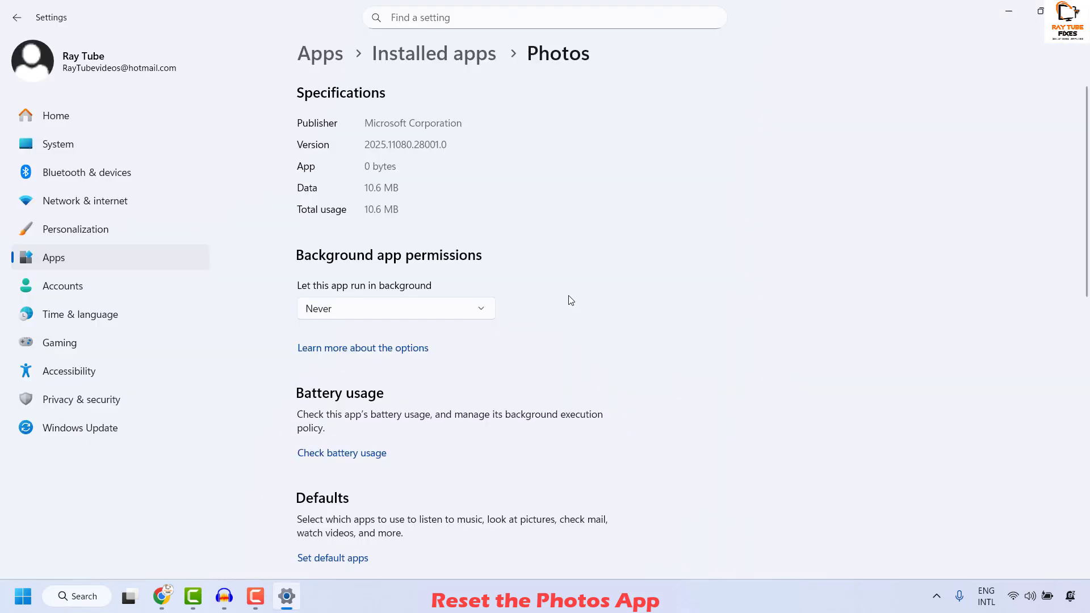
pyautogui.scroll(-4, 614, 282)
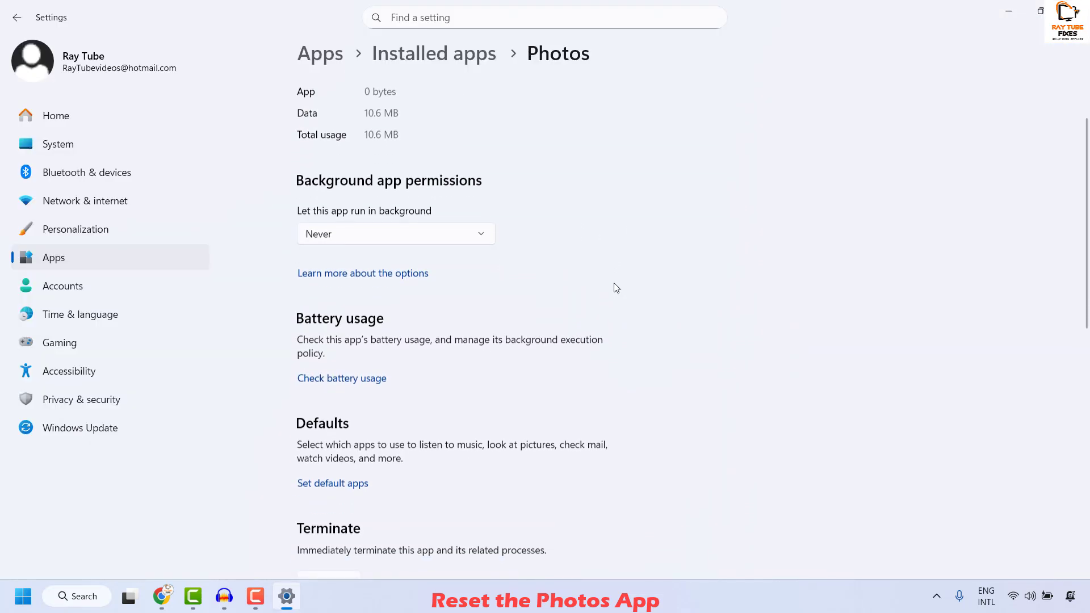
pyautogui.scroll(-1, 614, 282)
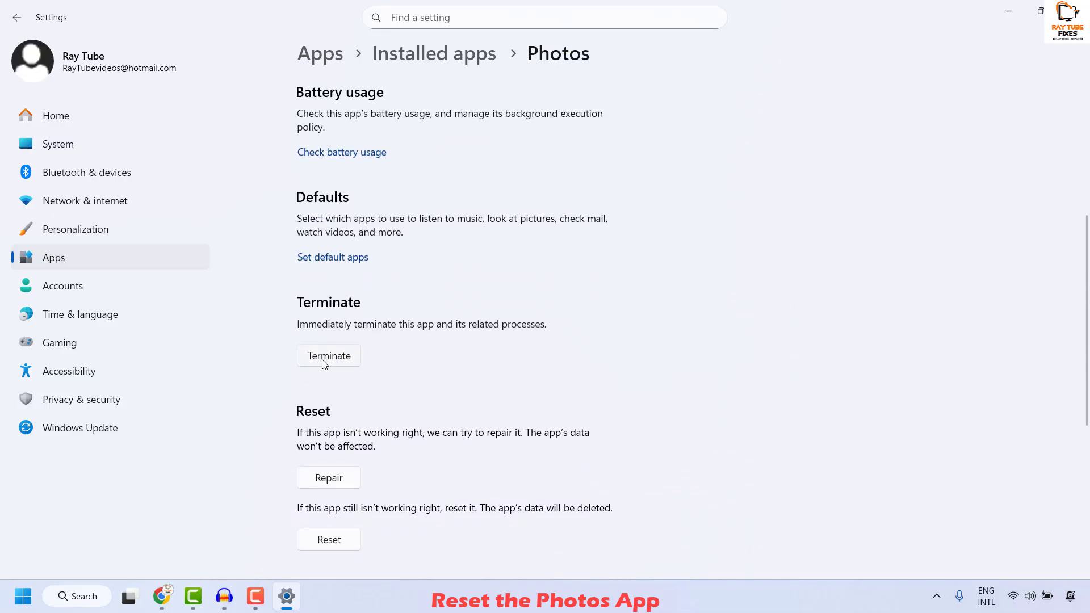
pyautogui.click(341, 365)
# Repair the Photos app without losing its data
pyautogui.scroll(-3, 389, 274)
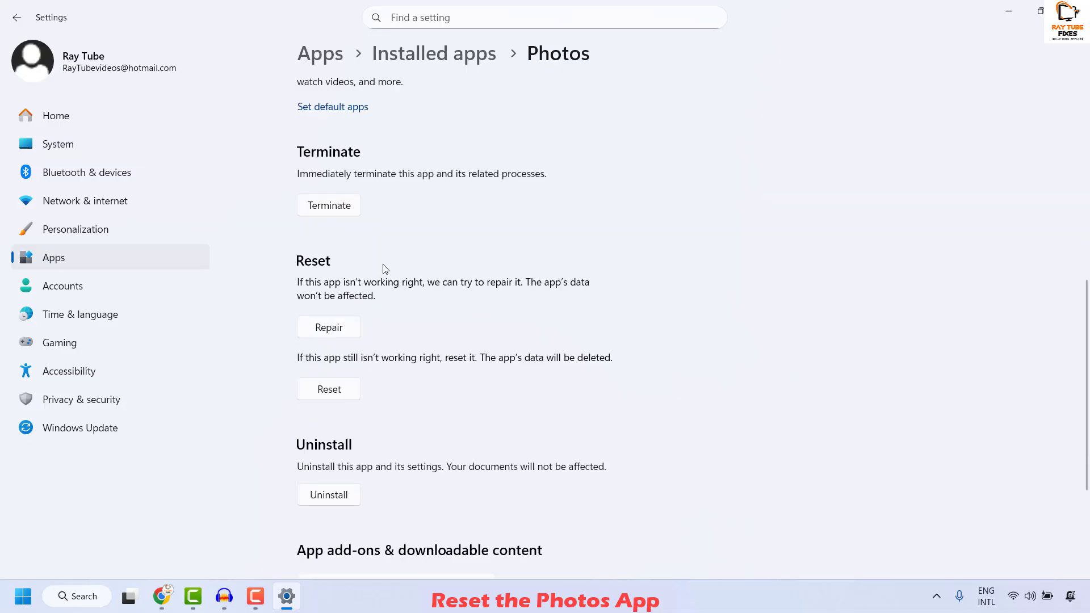
pyautogui.click(328, 335)
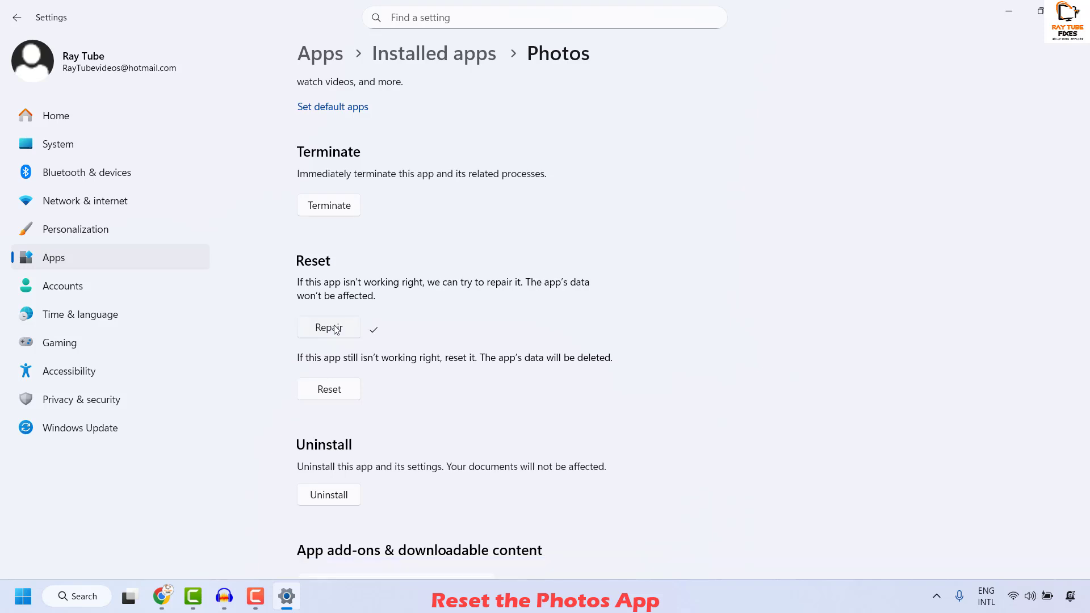
pyautogui.scroll(-2, 336, 329)
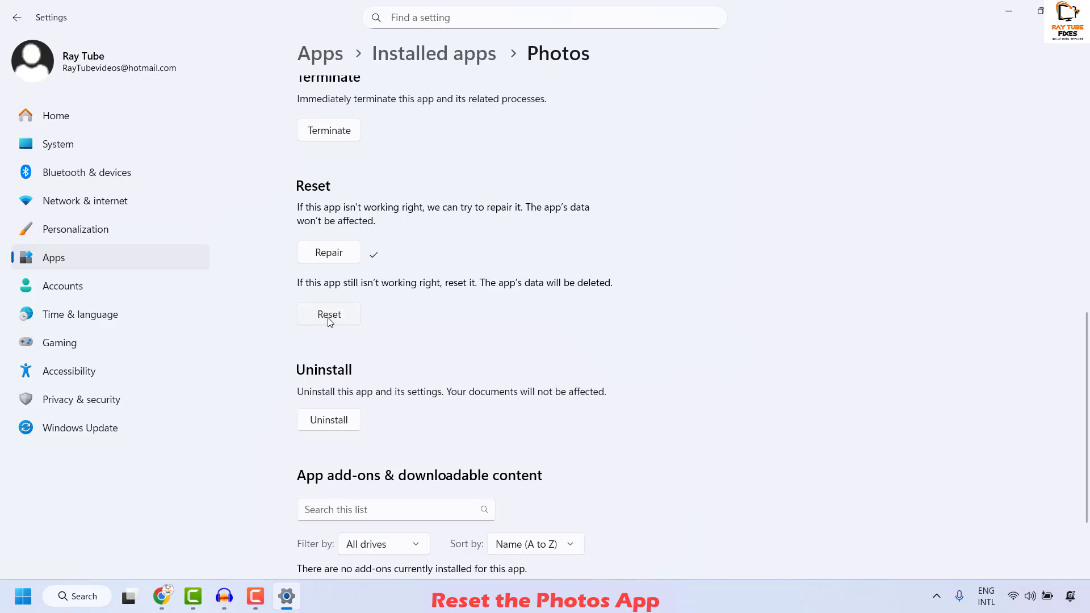
# Reset the Photos app and confirm deleting its data on this device
pyautogui.click(329, 318)
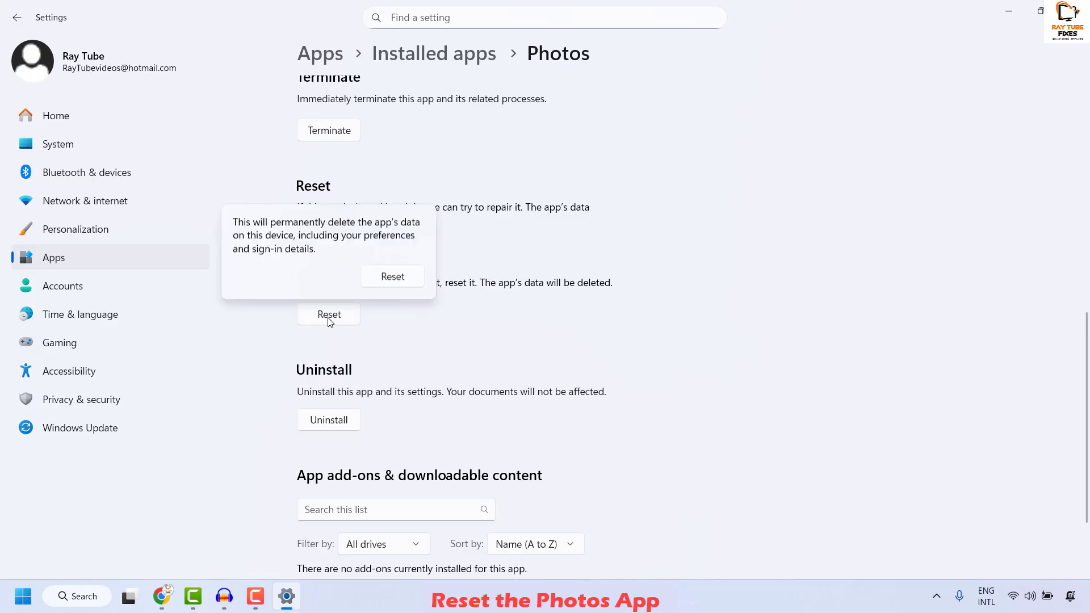
pyautogui.click(393, 276)
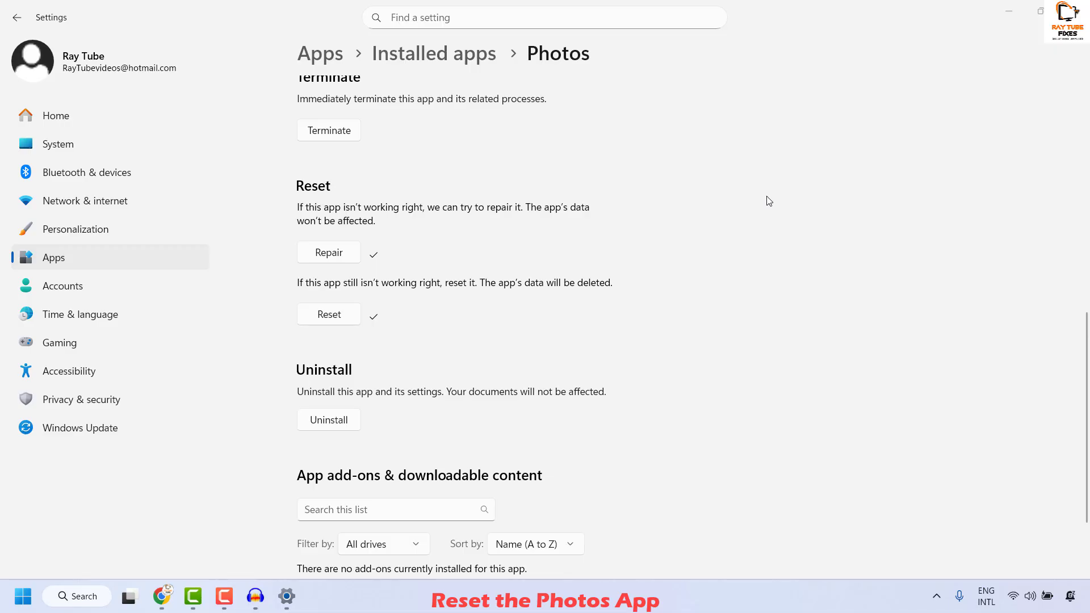
# Close the Settings window to return to the bare desktop
pyautogui.click(1076, 7)
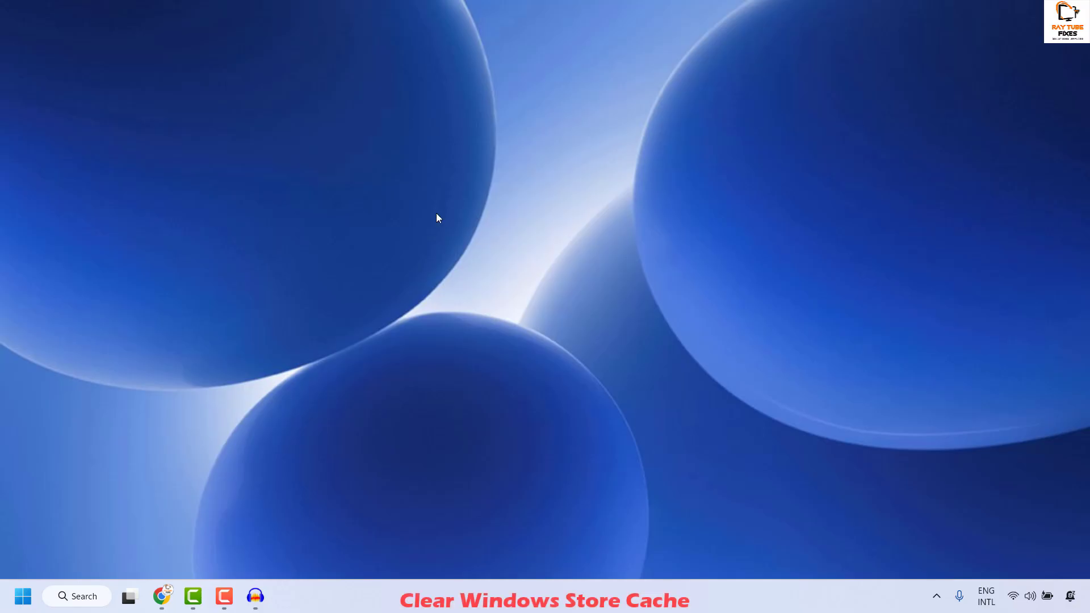
pyautogui.click(161, 596)
# Open the Run dialog from the Start menu and paste wsreset.exe as the command
pyautogui.click(21, 599)
pyautogui.rightClick(18, 601)
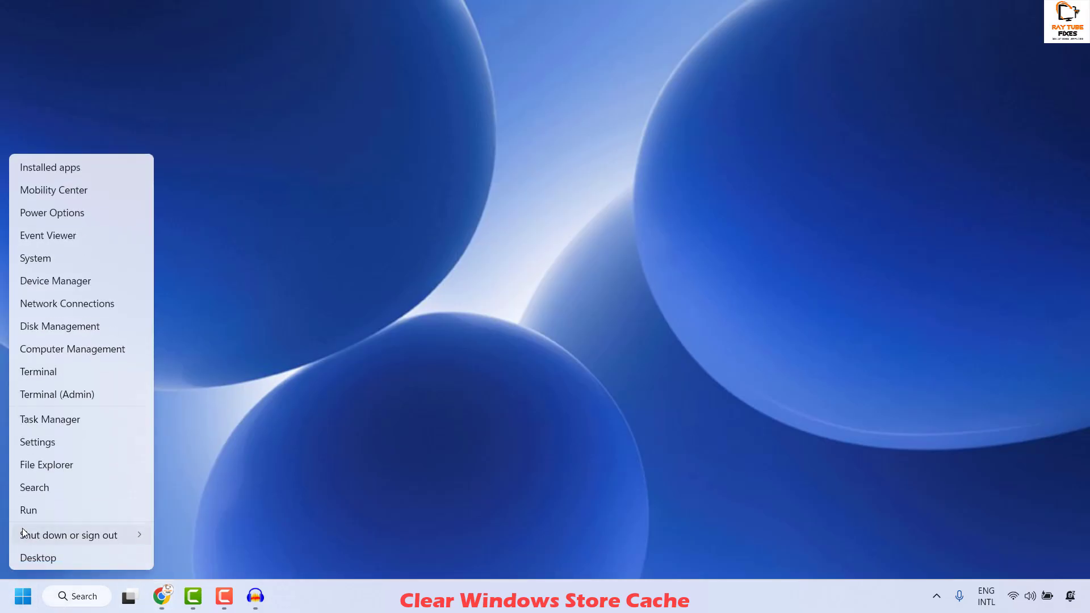
pyautogui.click(35, 517)
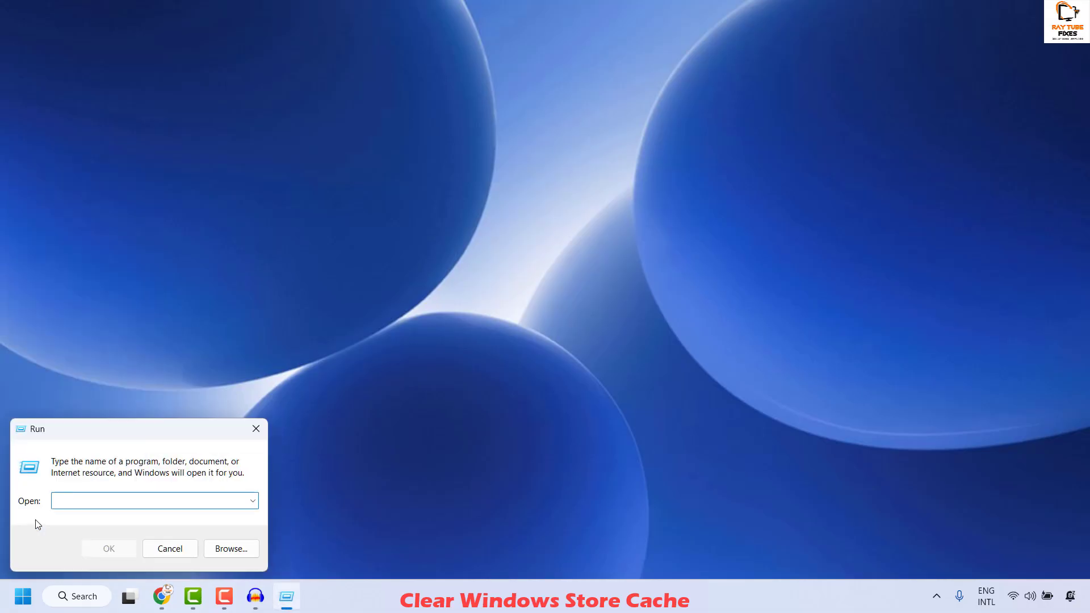
pyautogui.write('wsreset.exe')
# Run wsreset.exe to clear the Microsoft Store cache
pyautogui.click(109, 548)
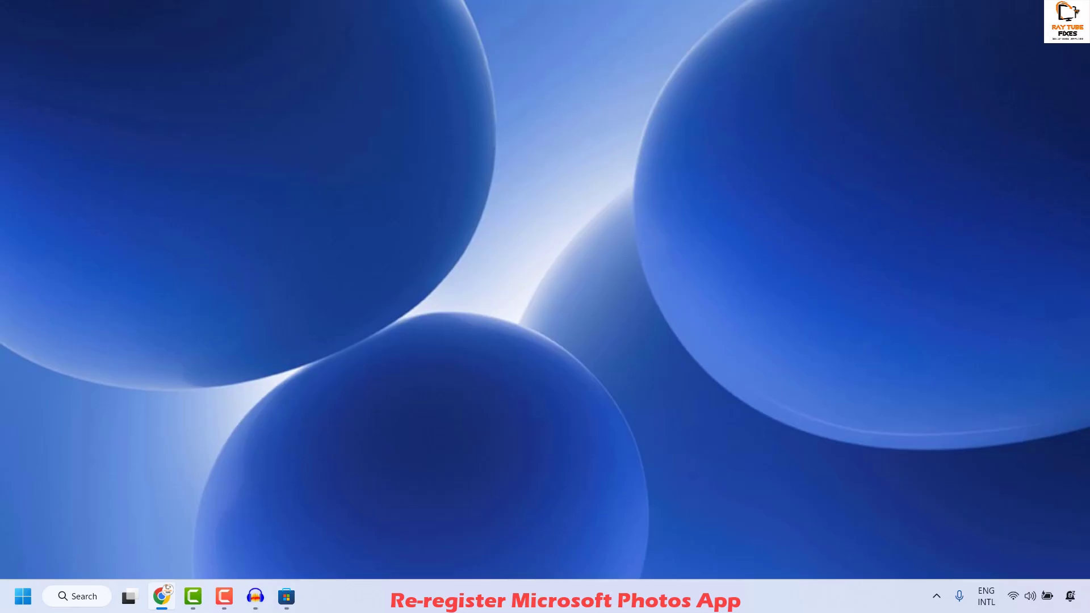
# Search for POWERSHELL and bring up the options menu for Windows PowerShell
pyautogui.click(70, 597)
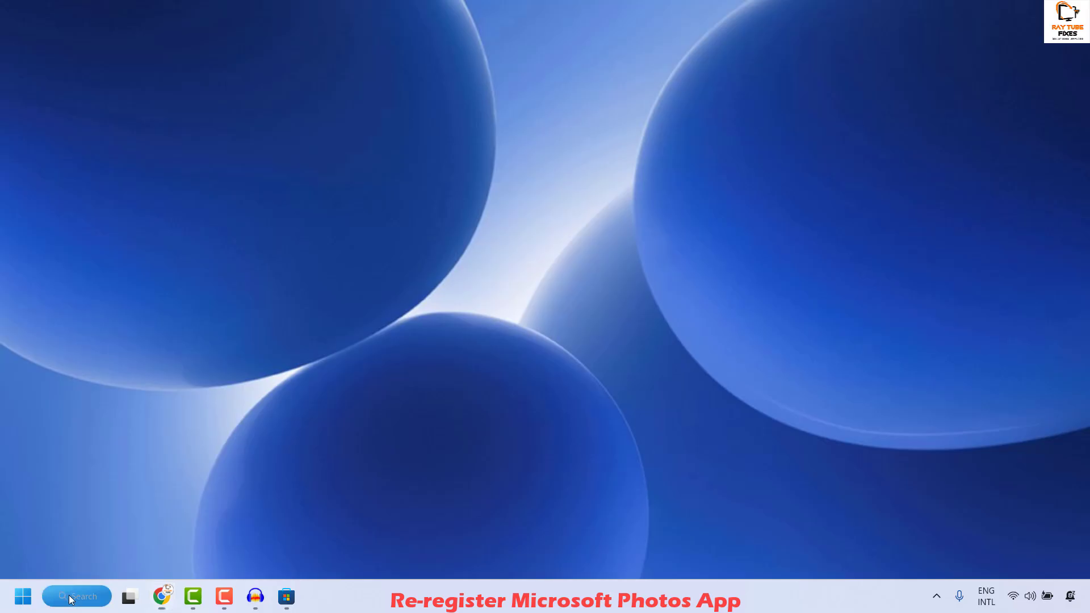
pyautogui.write('POWERSHELL')
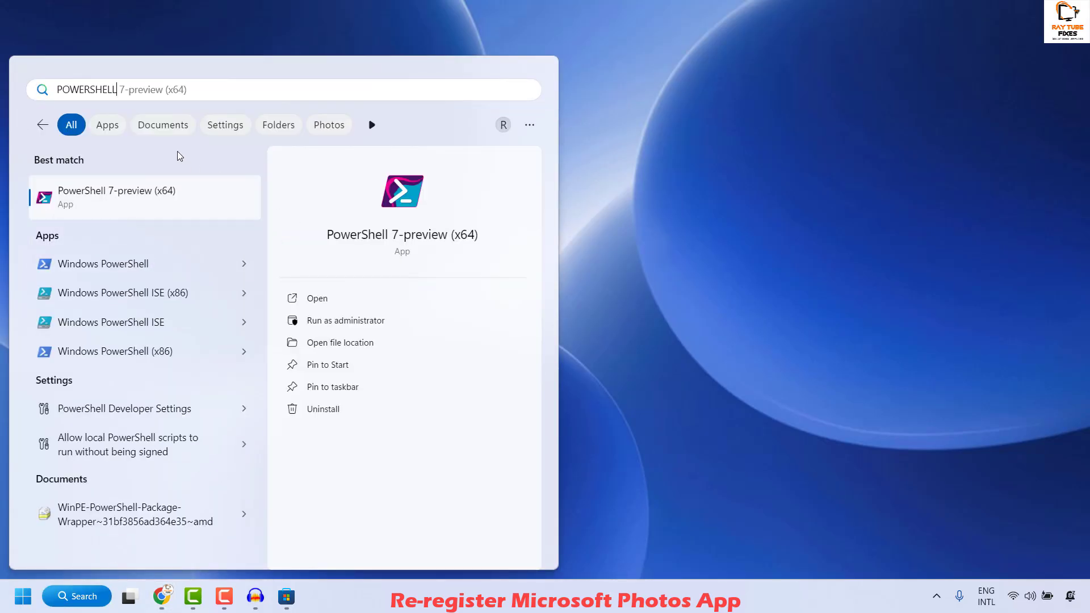
pyautogui.rightClick(113, 271)
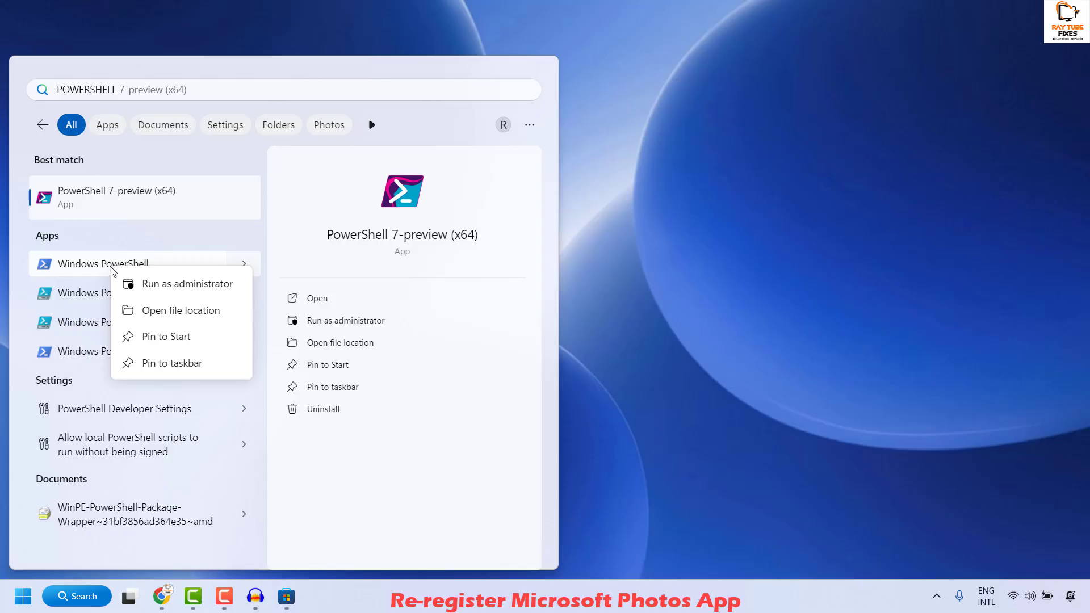
# Launch PowerShell as administrator and run the Get-AppxPackage Microsoft.Windows.Photos re-register command
pyautogui.click(180, 283)
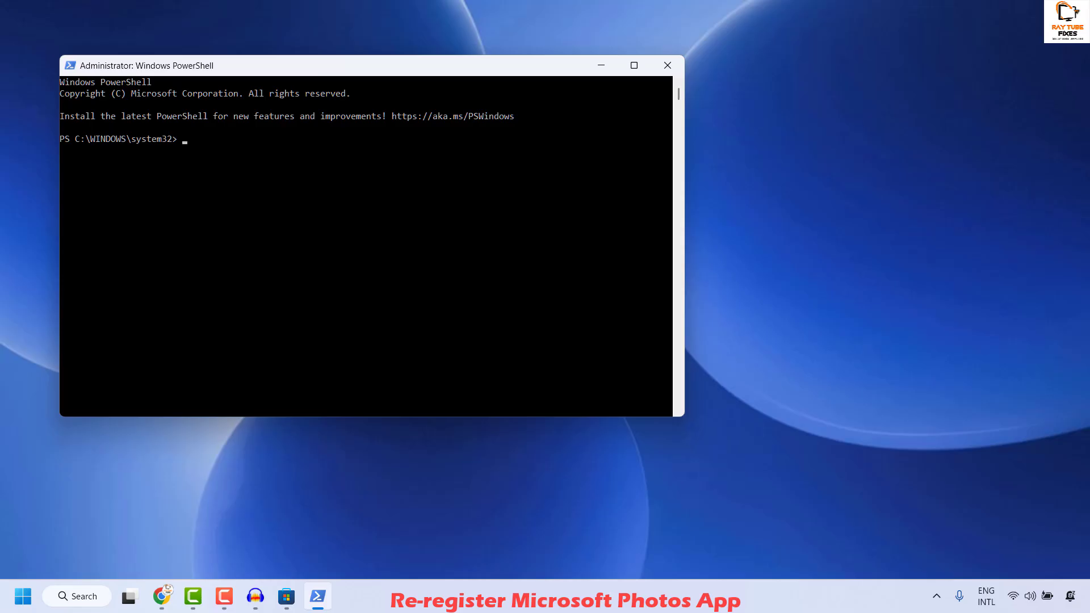
pyautogui.press('super+1')
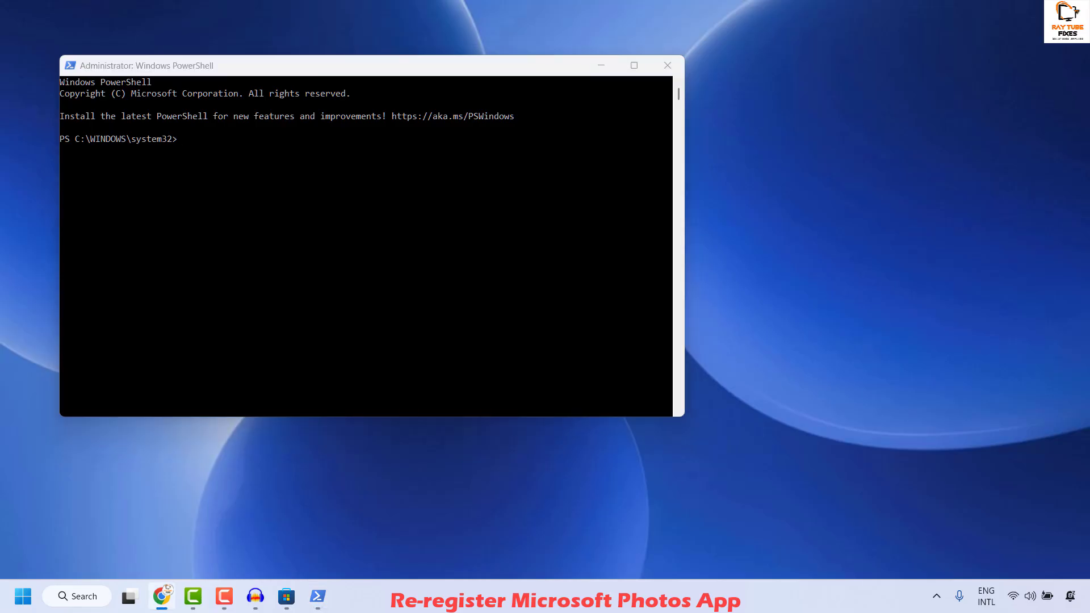
pyautogui.click(185, 143)
pyautogui.write('Get-AppxPackage -allusers Microsoft.Windows.Photos | Foreach {Add-AppxPackage -DisableDevelopmentMode -Register "$($_.InstallLocation)\\AppXManifest.xml"}')
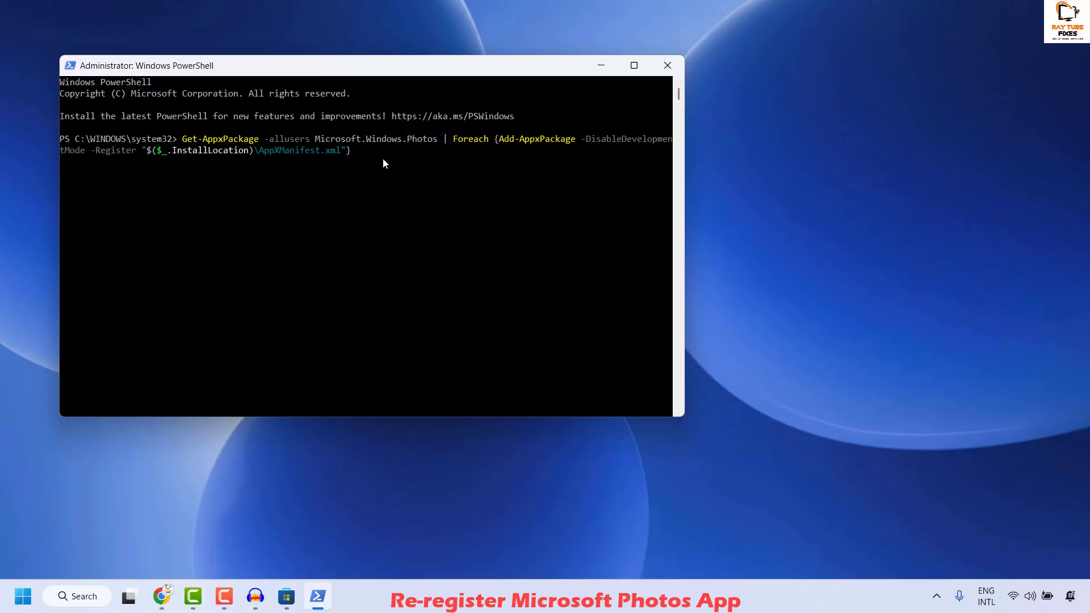
pyautogui.press('Return')
# Close PowerShell and scroll the Microsoft Learn VC++ Redistributable page to its version table
pyautogui.click(668, 64)
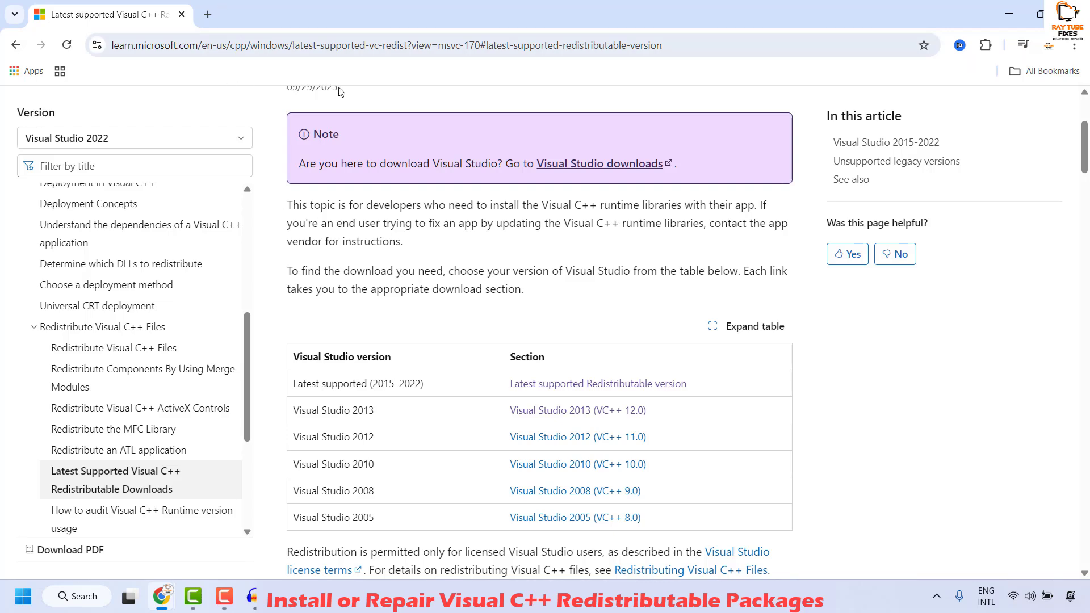
pyautogui.scroll(3, 488, 286)
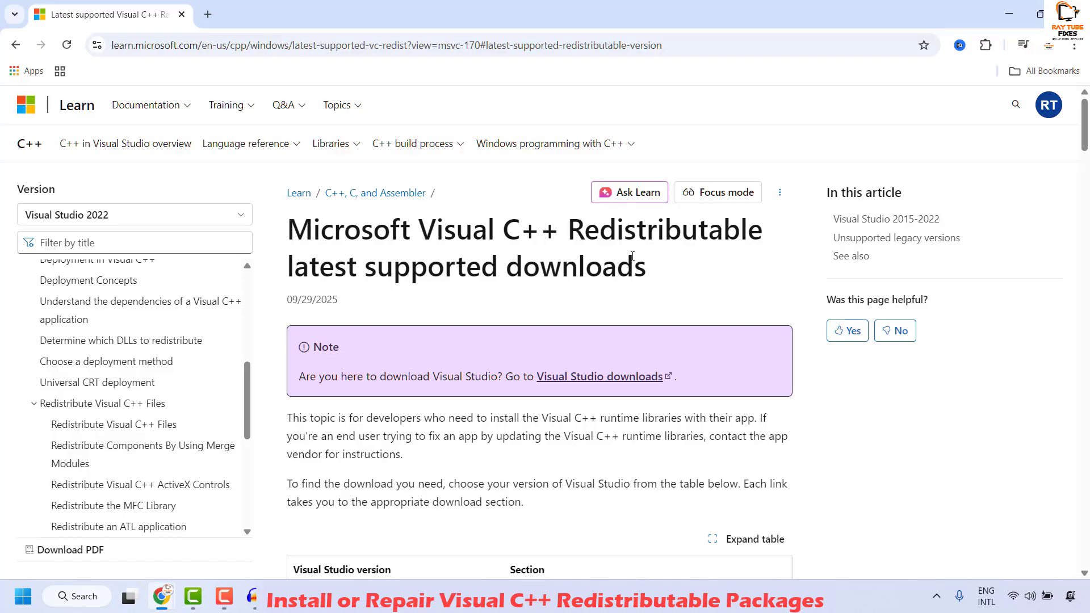
pyautogui.scroll(-5, 632, 256)
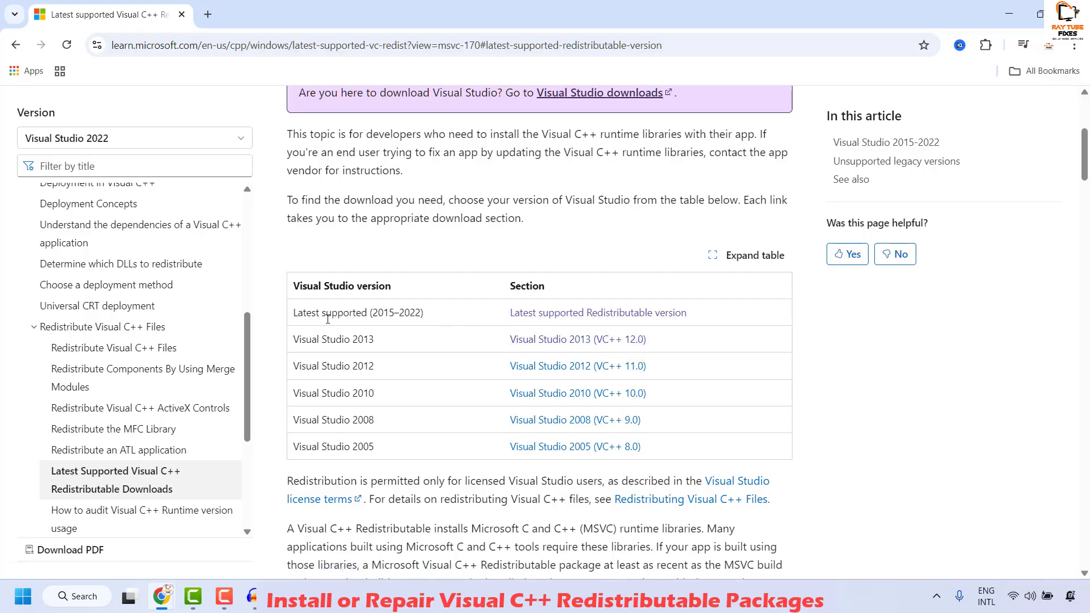
# Jump to the latest supported section and download the X64 vc_redist.x64.exe installer
pyautogui.click(564, 322)
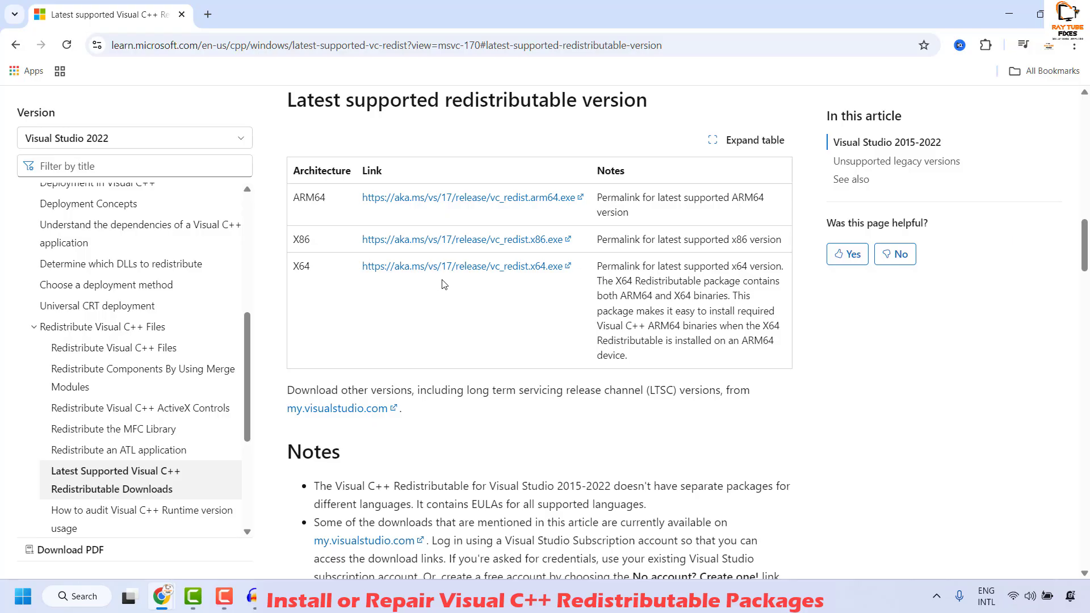
pyautogui.click(470, 270)
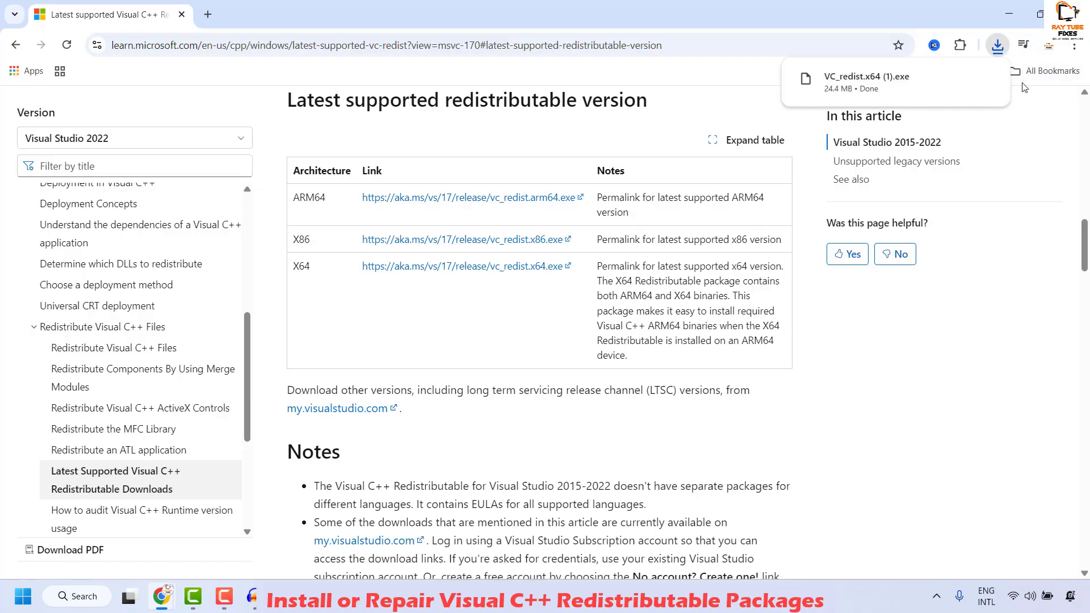
# Run VC_redist.x64 (1).exe, accept the license terms, and install the 2015-2022 x64 redistributable
pyautogui.click(899, 87)
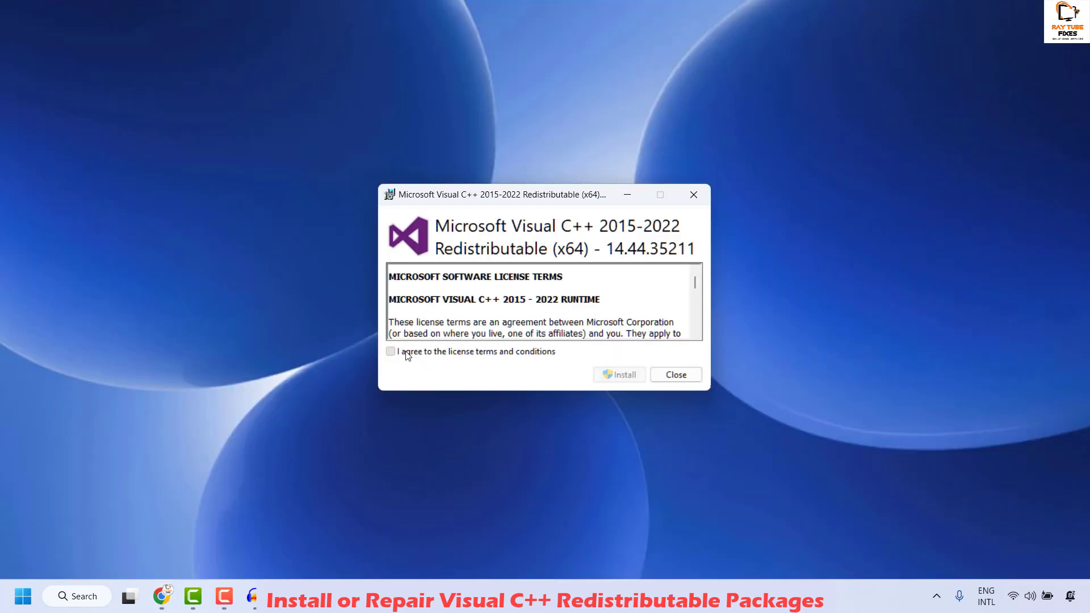
pyautogui.click(408, 353)
pyautogui.click(613, 375)
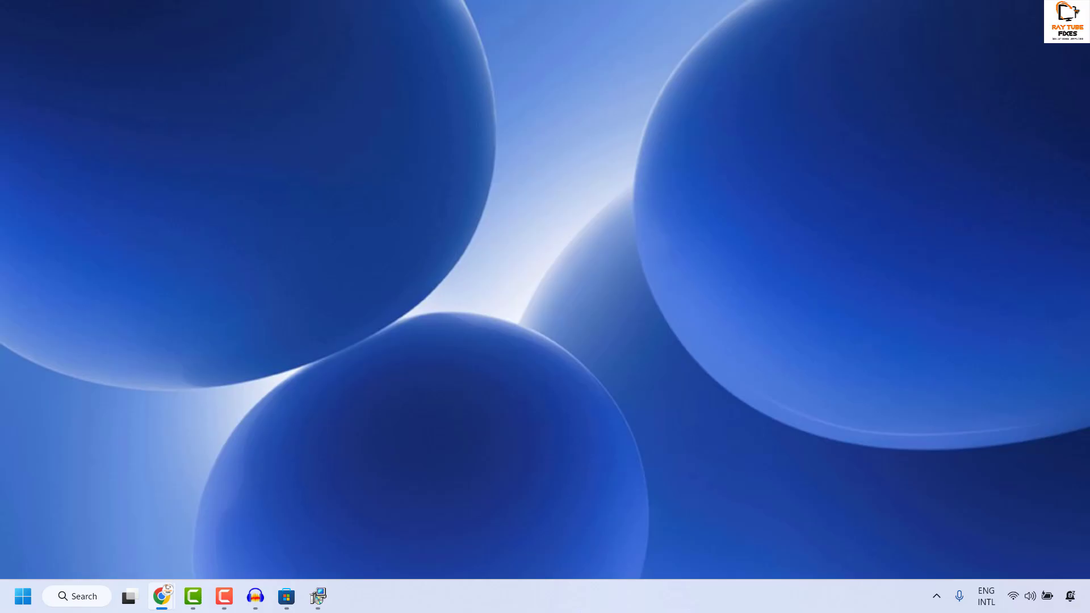
# Restore the installer window, then launch Command Prompt as administrator via Windows Search
pyautogui.click(317, 597)
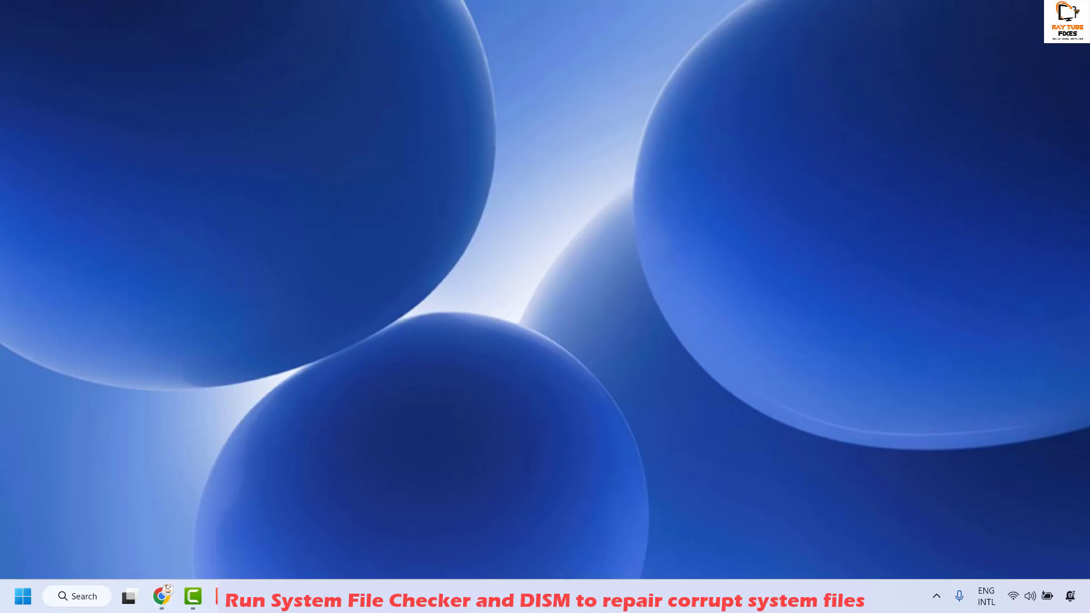
pyautogui.click(73, 597)
pyautogui.write('COMMA')
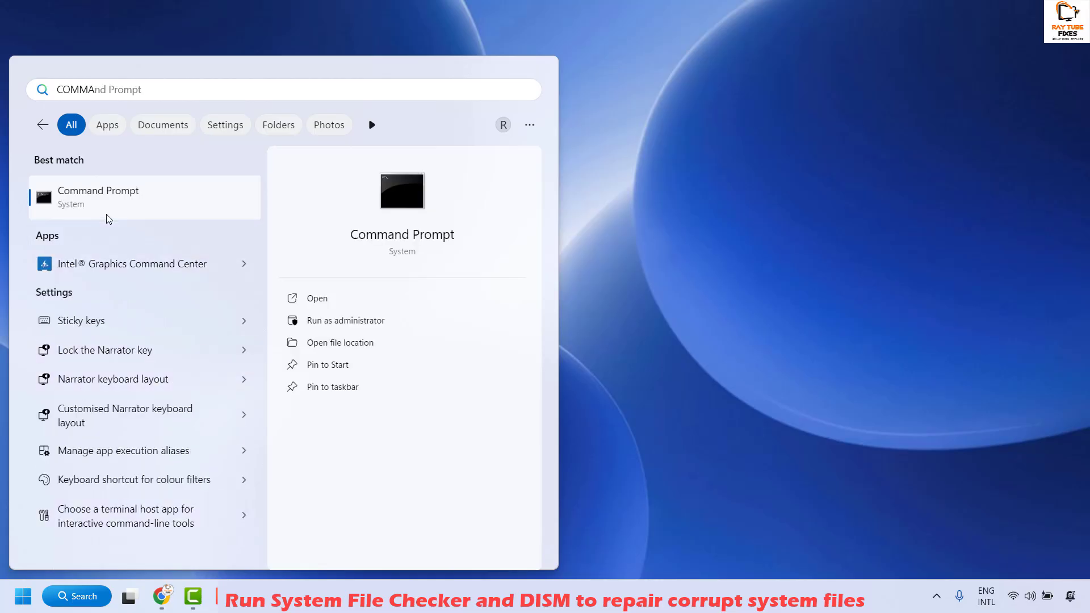
pyautogui.rightClick(116, 196)
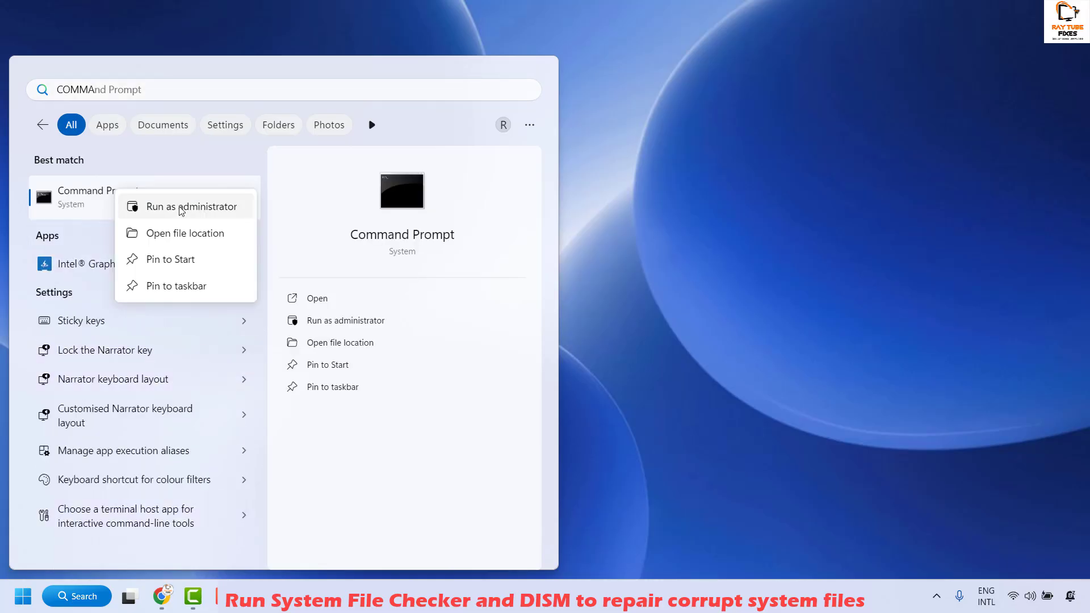
pyautogui.click(184, 212)
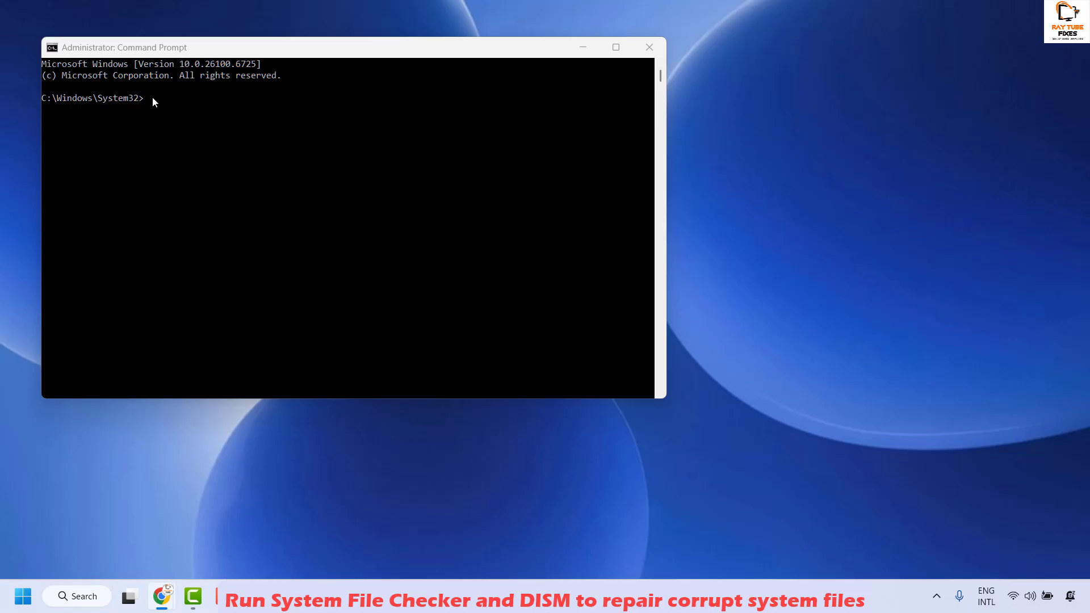
# Move the admin Command Prompt toward the screen centre and clear the pasted sfc /scannow line
pyautogui.click(209, 158)
pyautogui.write('sfc /scannow')
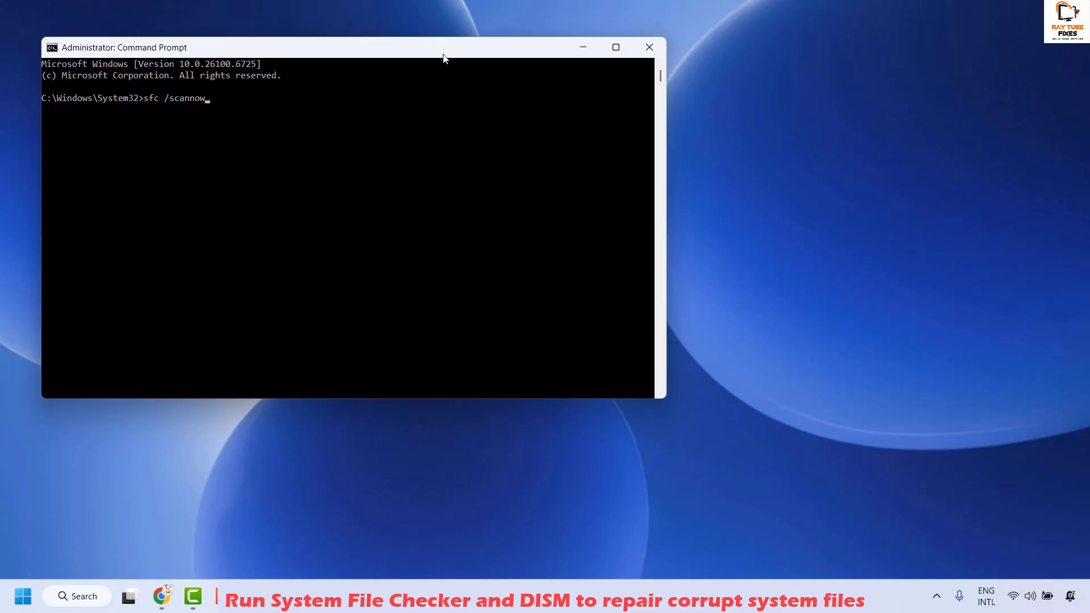
pyautogui.moveTo(461, 55); pyautogui.dragTo(676, 99)
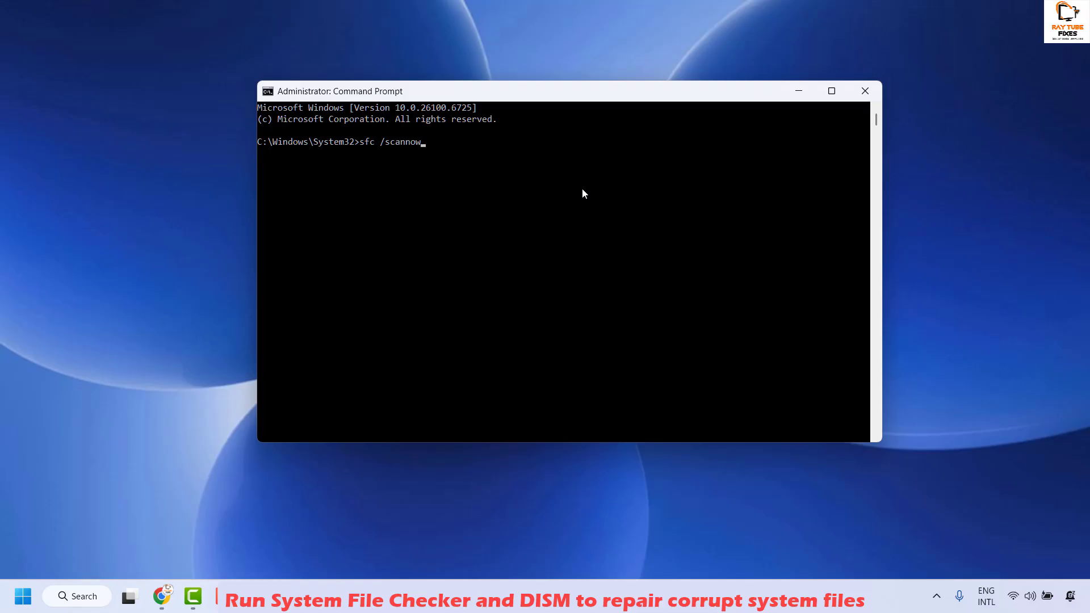
pyautogui.press('Escape')
pyautogui.hotkey('alt', 'Tab')
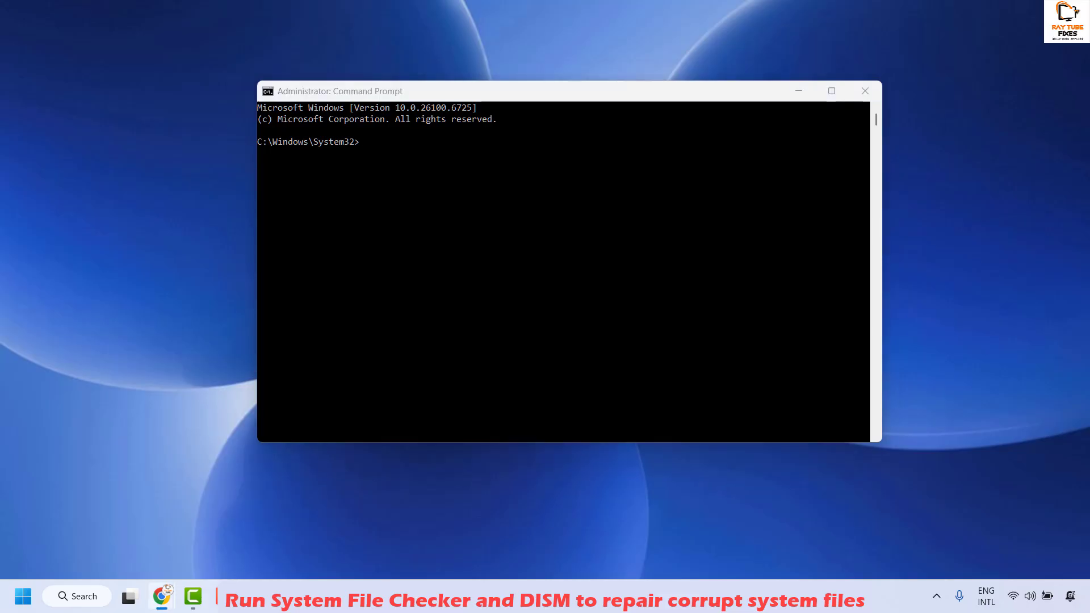
# Paste DISM /Online /Cleanup-Image /RestoreHealth into Command Prompt, then close the window
pyautogui.click(367, 139)
pyautogui.write('DISM /Online /Cleanup-Image /RestoreHealth')
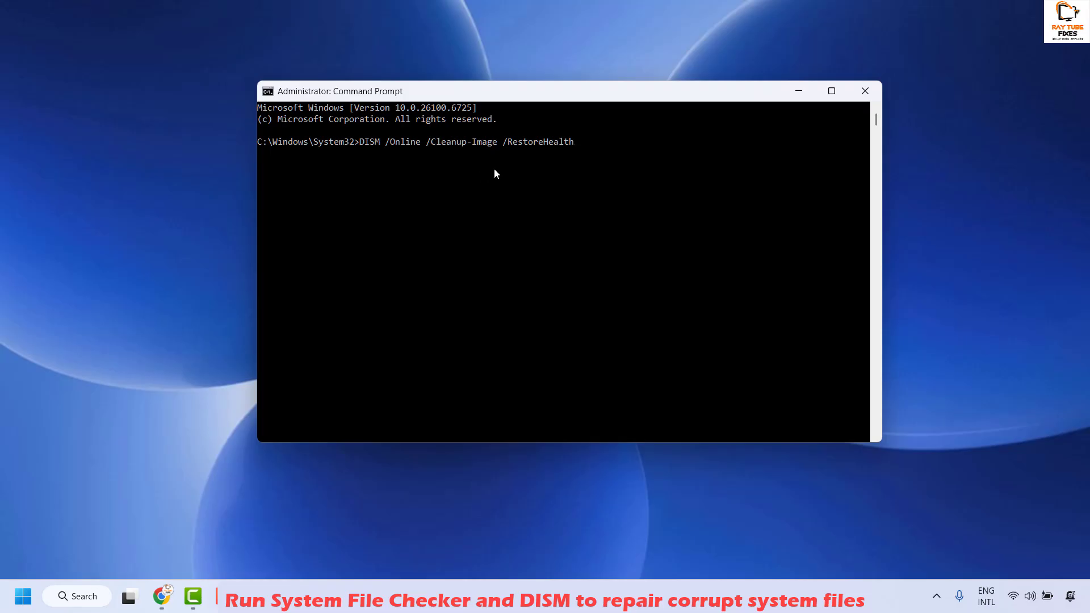
pyautogui.click(864, 91)
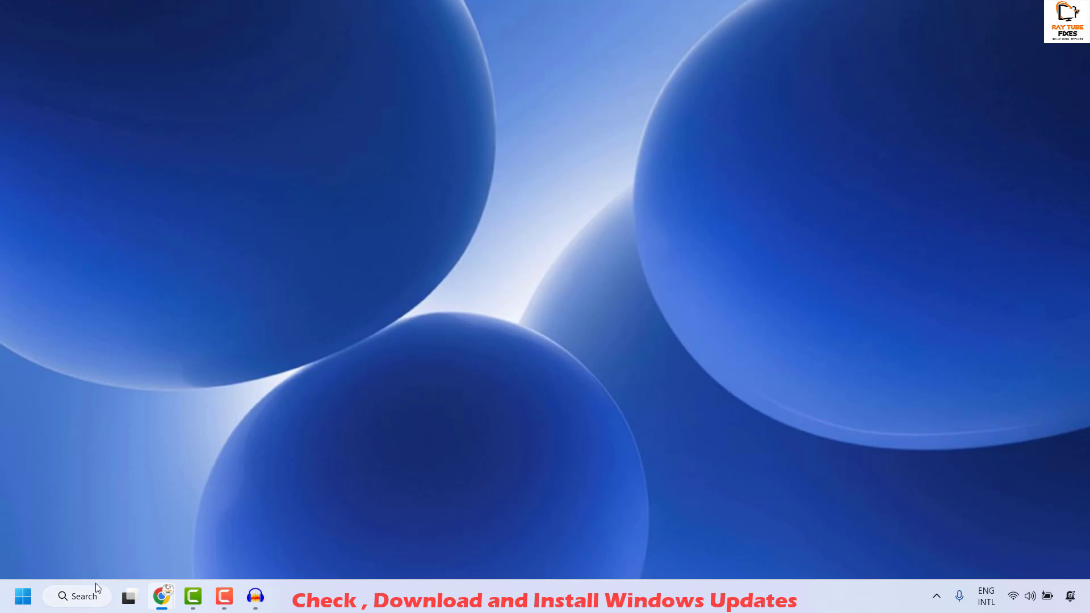
# Open Settings from the Start context menu and go to Windows Update to download version 25H2
pyautogui.rightClick(23, 593)
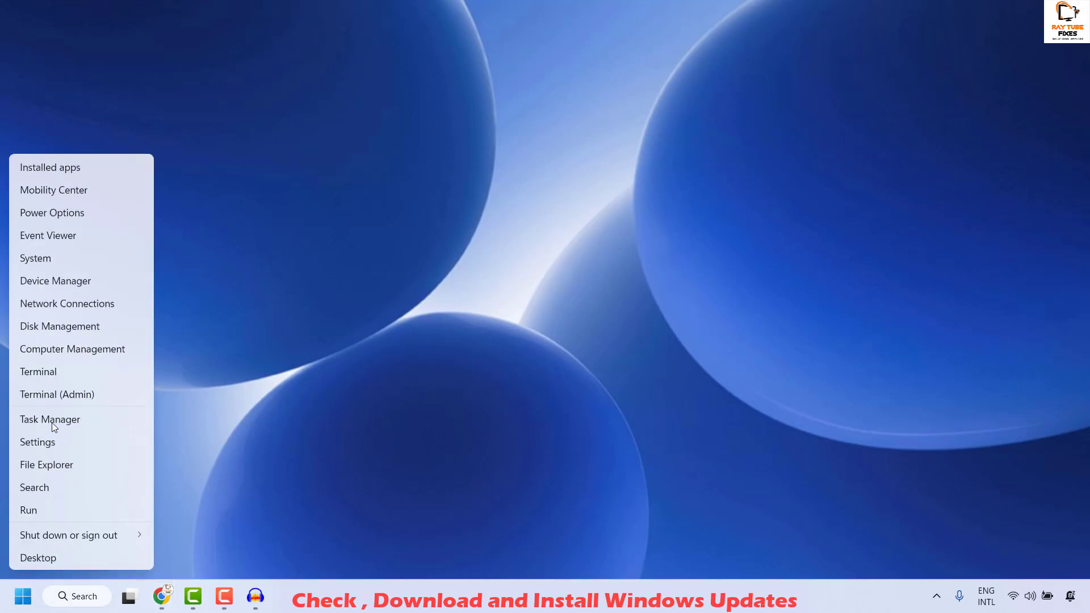
pyautogui.click(56, 446)
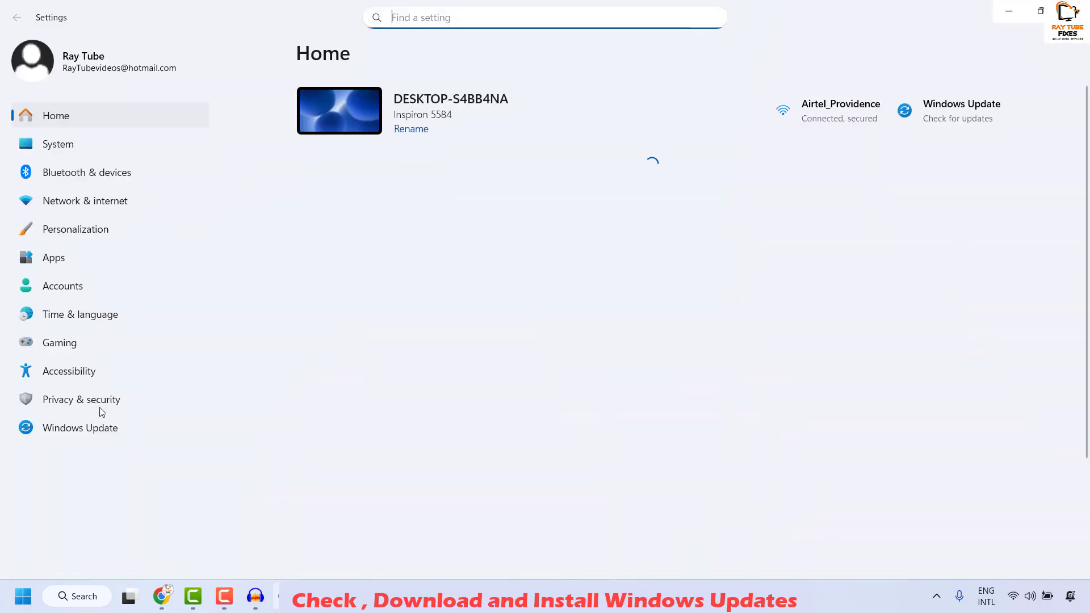
pyautogui.click(90, 430)
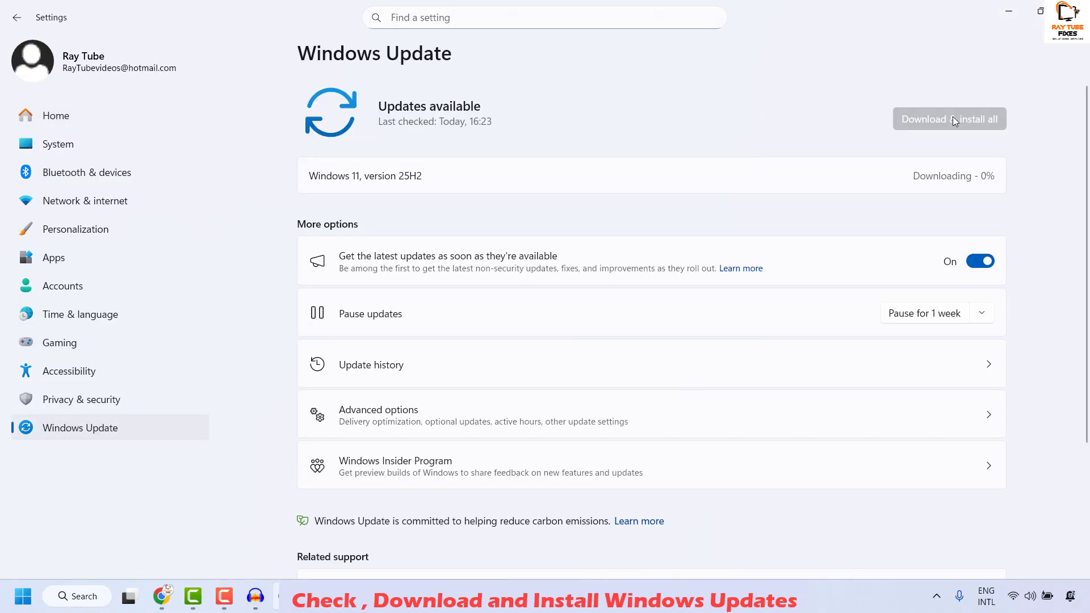